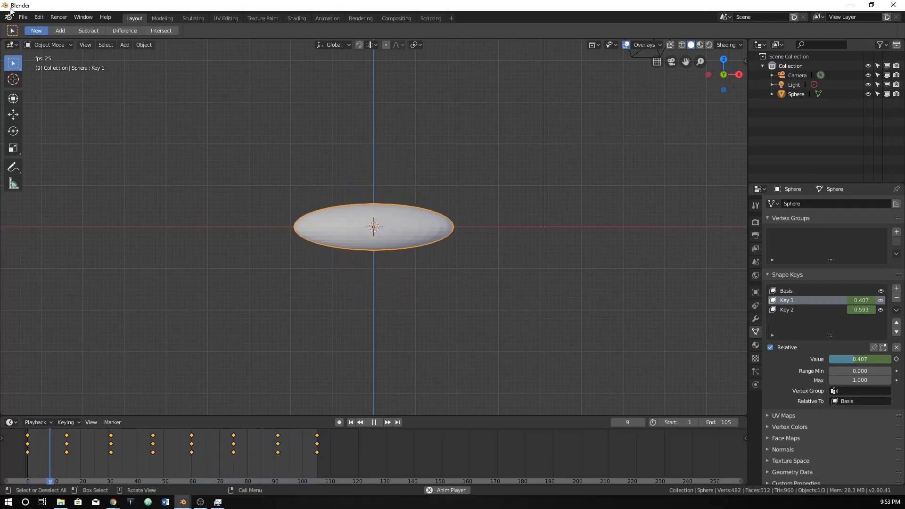
Start a new General file and delete the default cube.
left_click(23, 17)
left_click(139, 28)
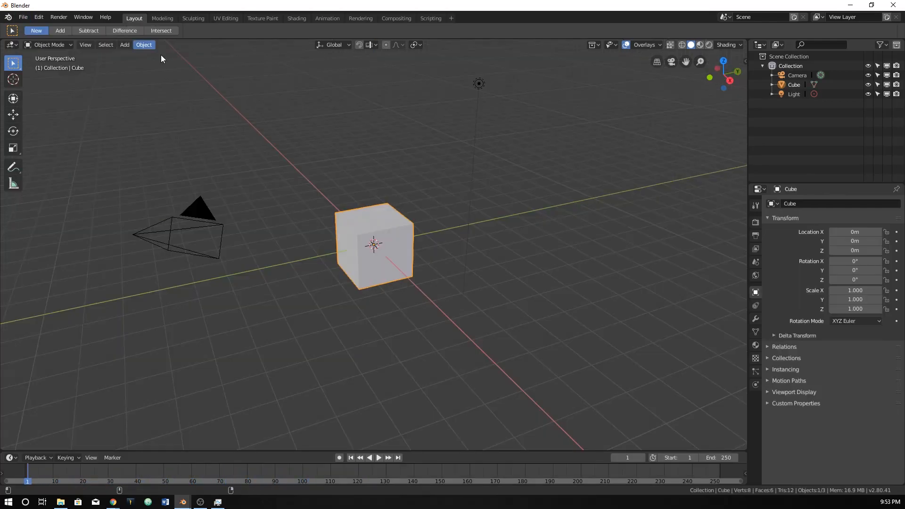
key("x")
left_click(363, 231)
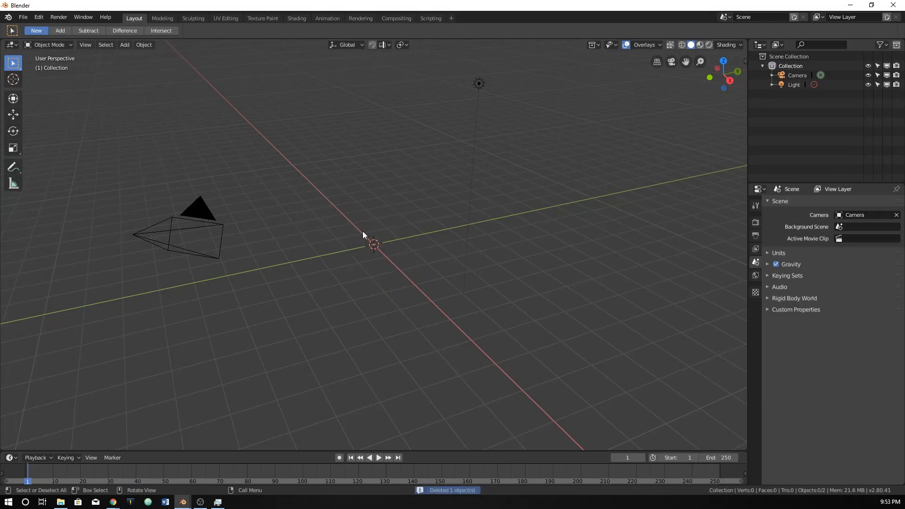
Add a UV sphere at the origin and view it from the front.
key("shift+a")
mouse_move(397, 264)
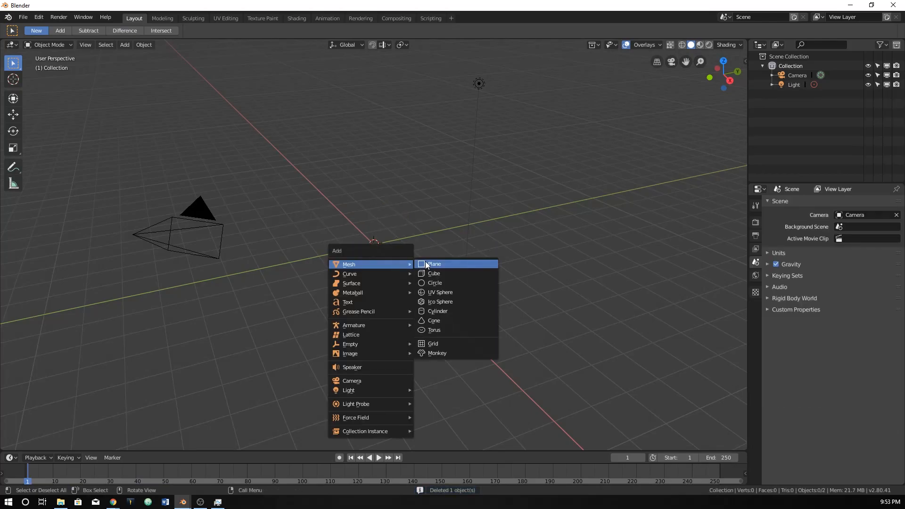
left_click(432, 291)
scroll(362, 291, "up", 4)
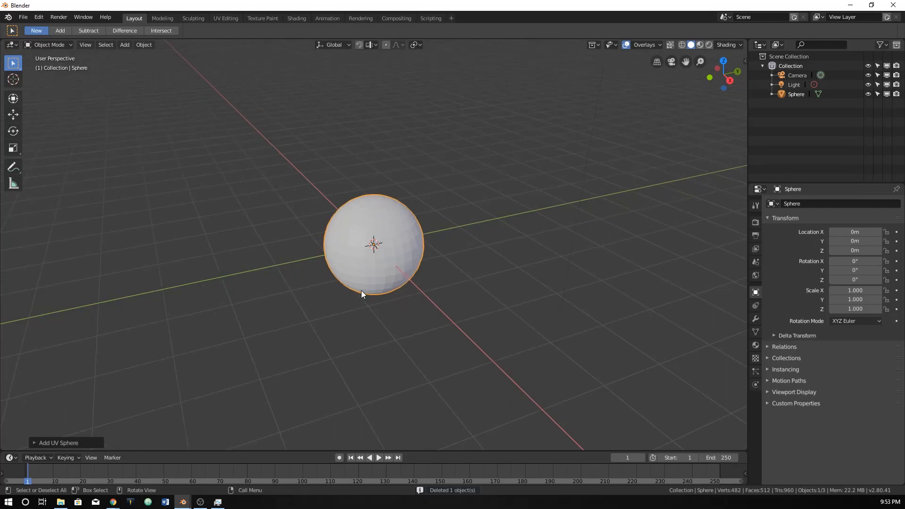
middle_click_drag(372, 285, 385, 278)
key("KP_1")
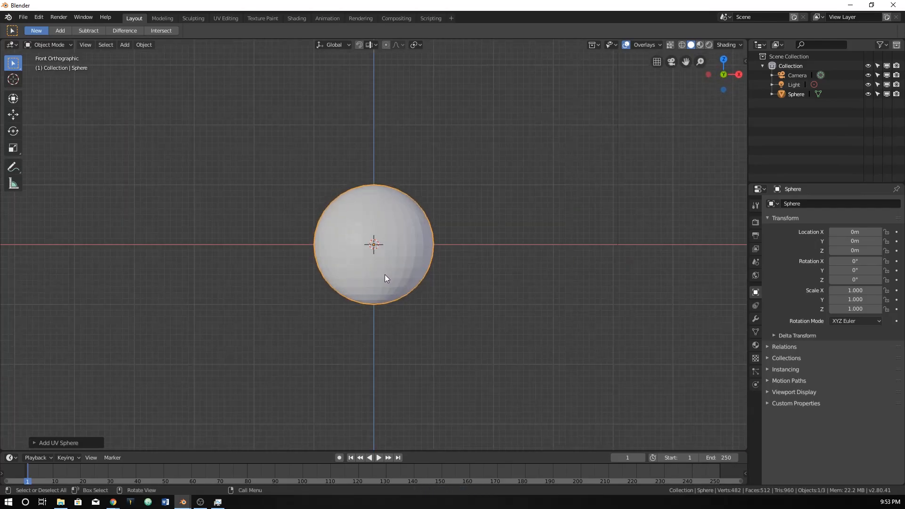
Add a Basis shape key to the sphere.
scroll(351, 270, "up", 1)
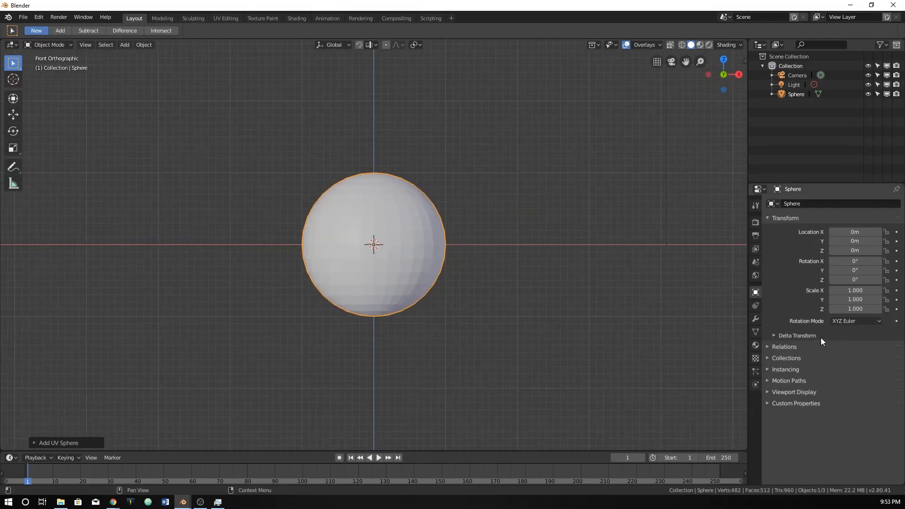
left_click(756, 332)
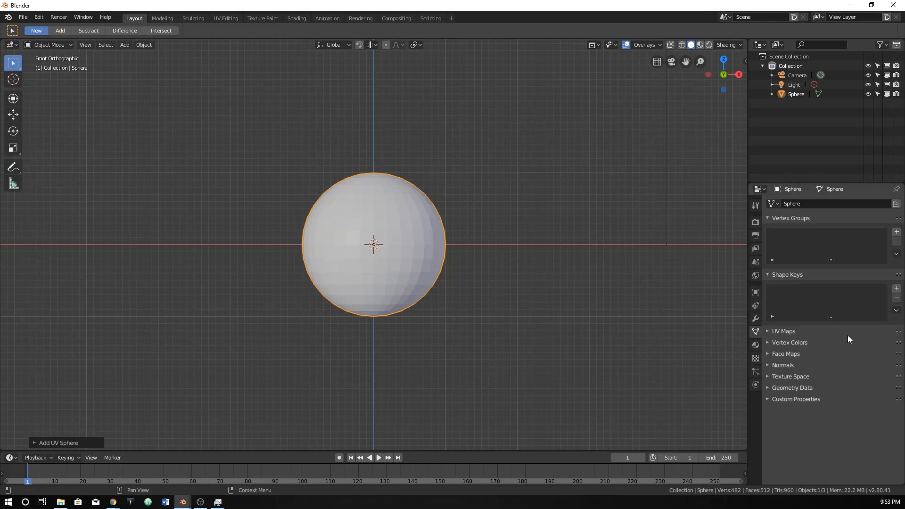
left_click(897, 288)
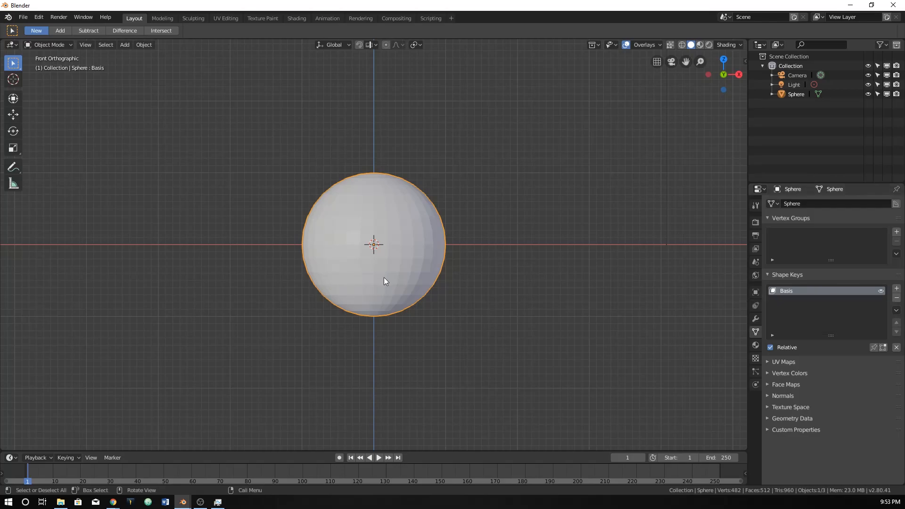
Add a second shape key named "stretch upward" and enter Edit Mode on the sphere.
left_click(897, 289)
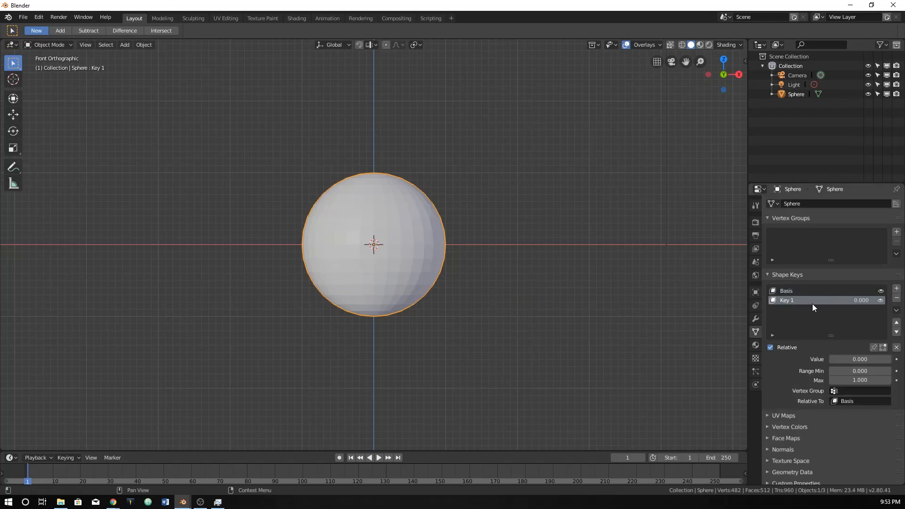
double_click(787, 302)
key("BackSpace")
type("stretch upward")
key("Return")
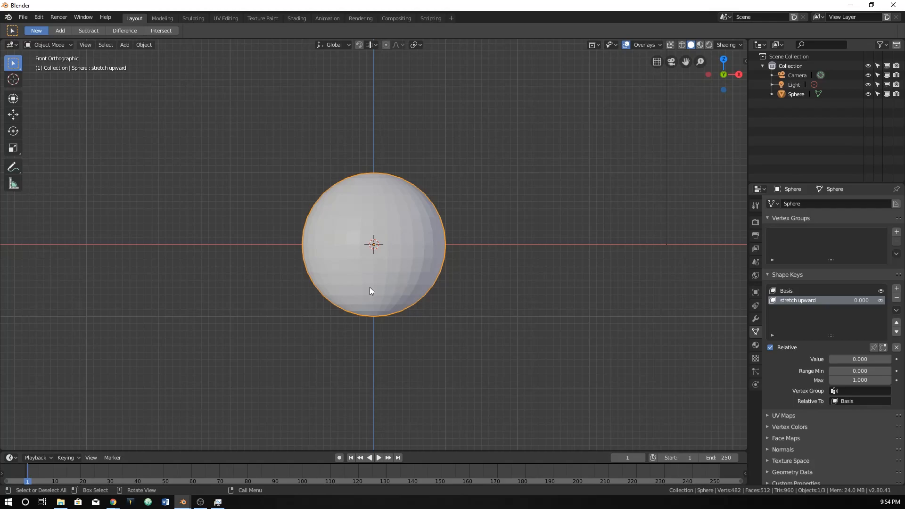
key("Tab")
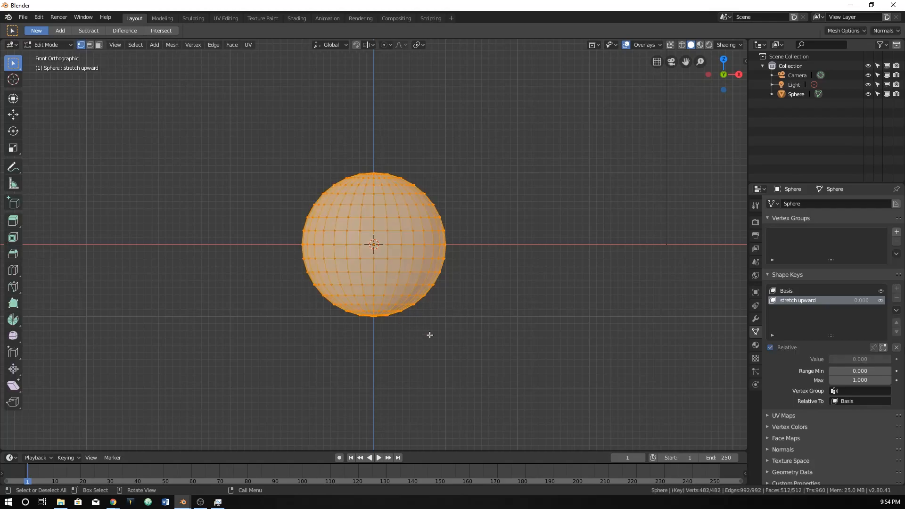
key("s")
key("x")
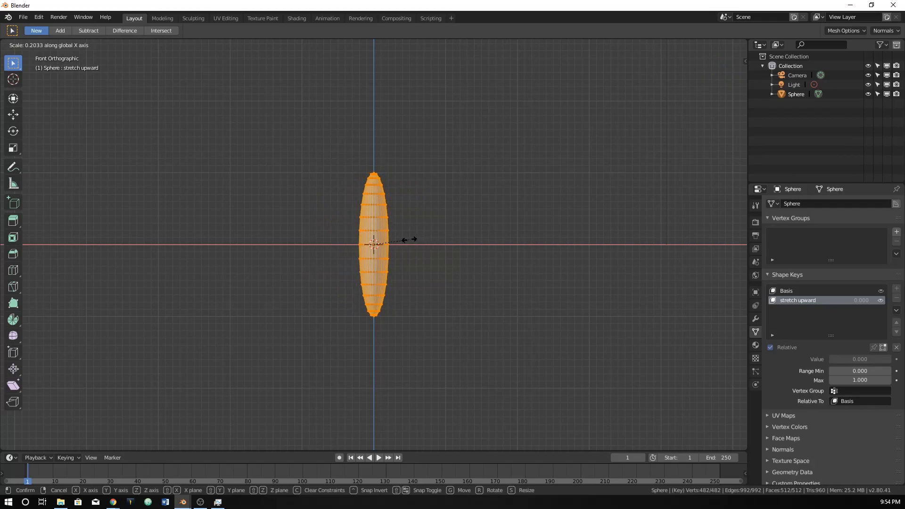
left_click(417, 236)
key("s")
key("z")
right_click(398, 354)
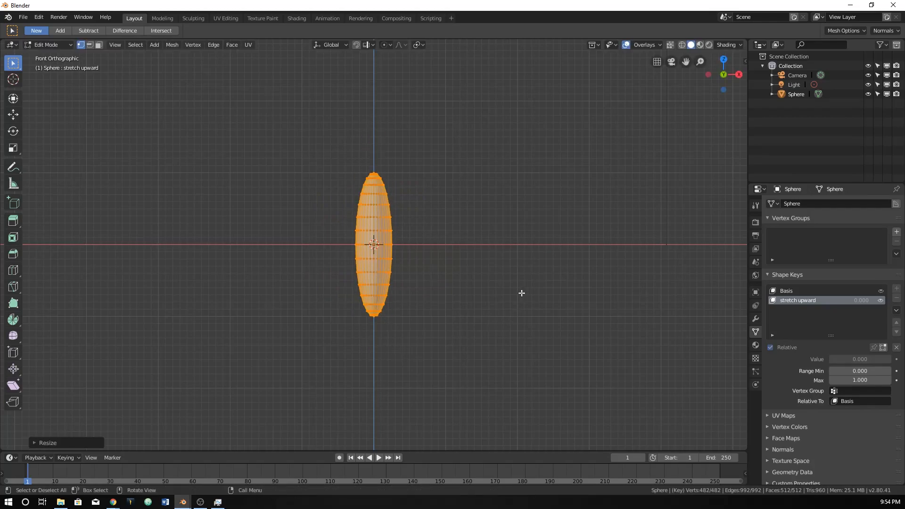
key("ctrl+z")
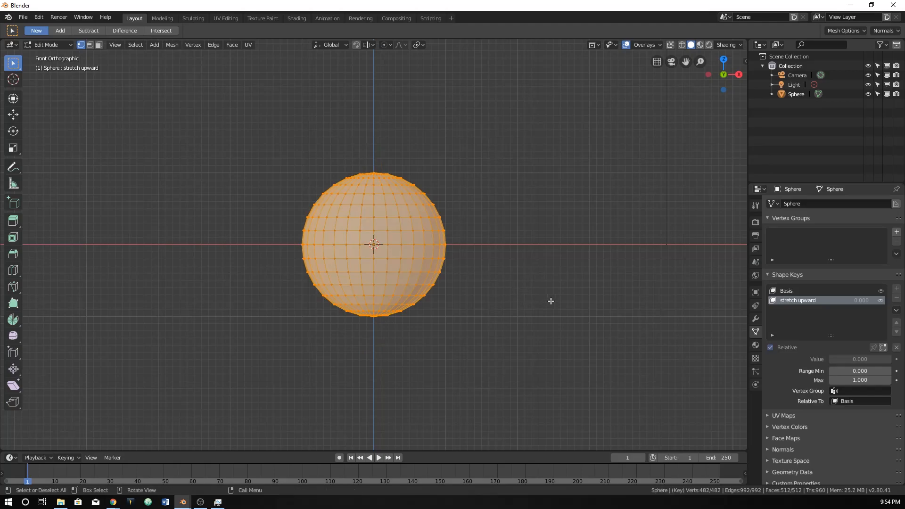
Scale the whole mesh down to about a quarter, stretch it along Z to nearly twice the sphere's original height, and return to Object Mode.
key("s")
left_click(425, 268)
key("s")
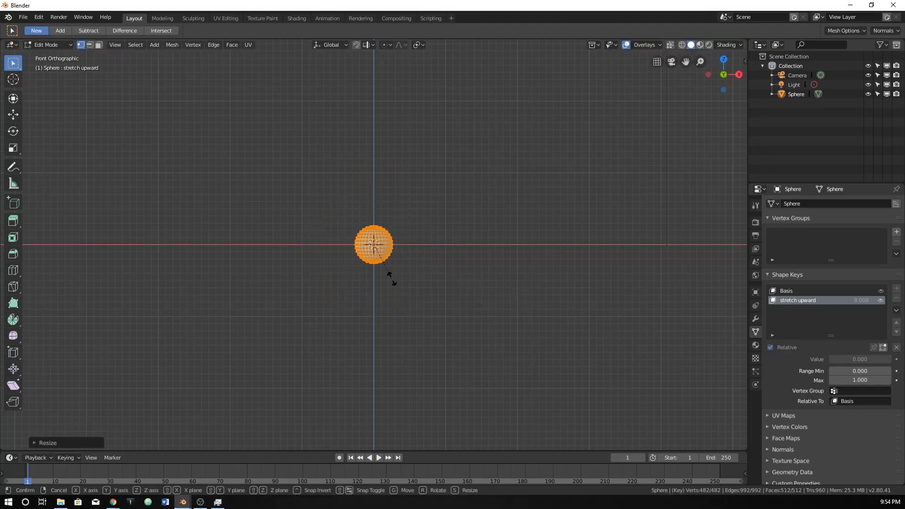
key("z")
left_click(472, 99)
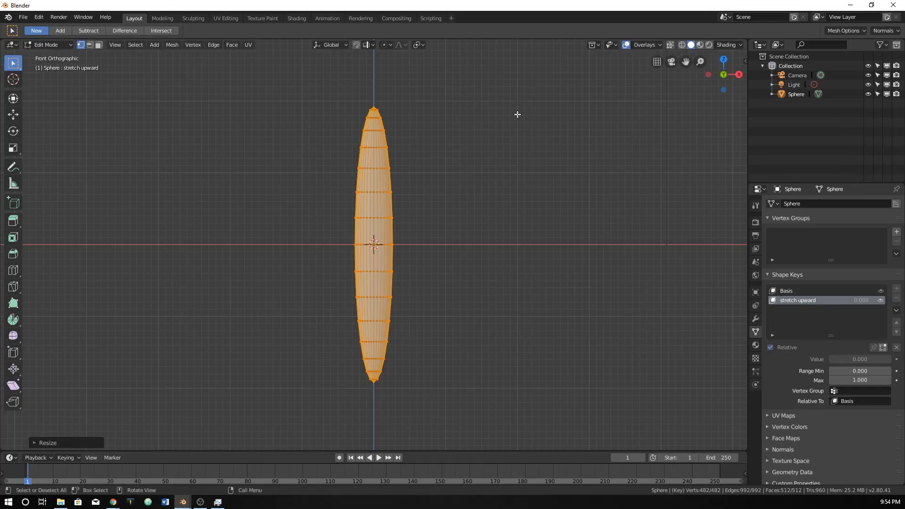
key("Tab")
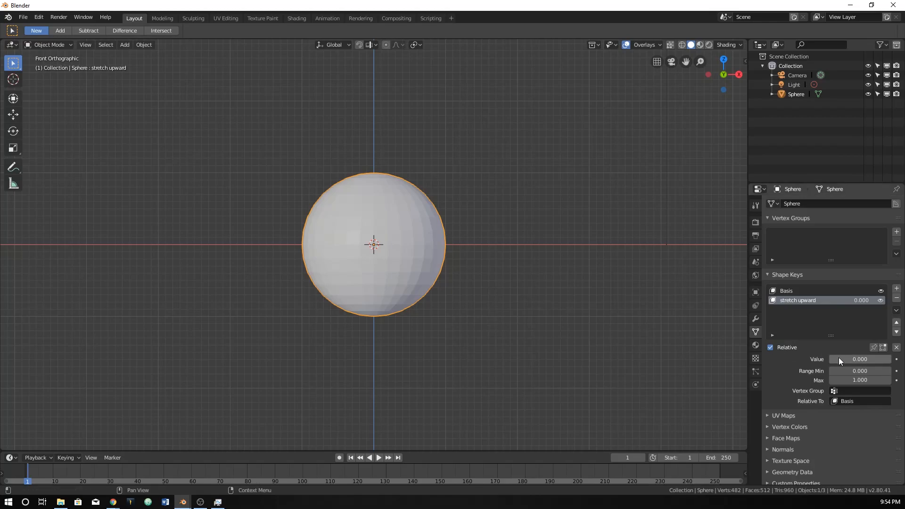
Preview the "stretch upward" shape key by raising its value to 1.000 and returning it to 0.000.
left_click_drag(845, 358, 903, 358)
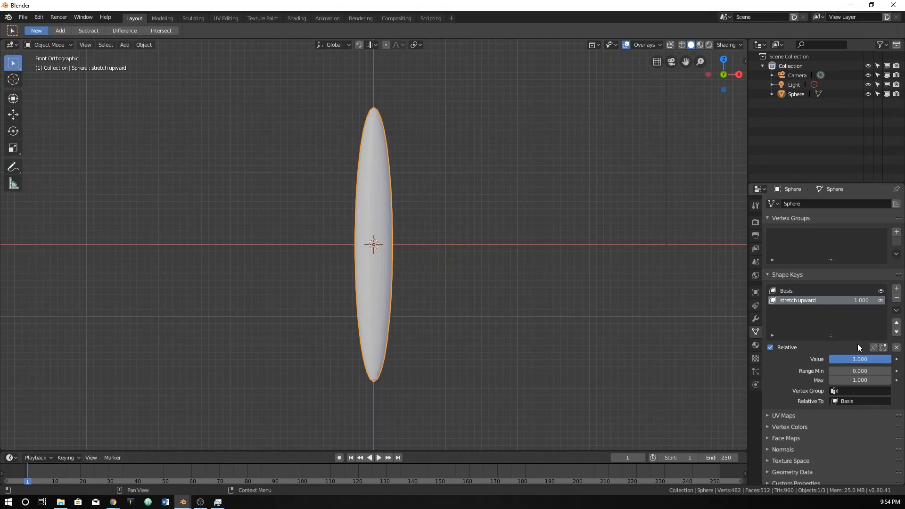
left_click_drag(889, 360, 831, 360)
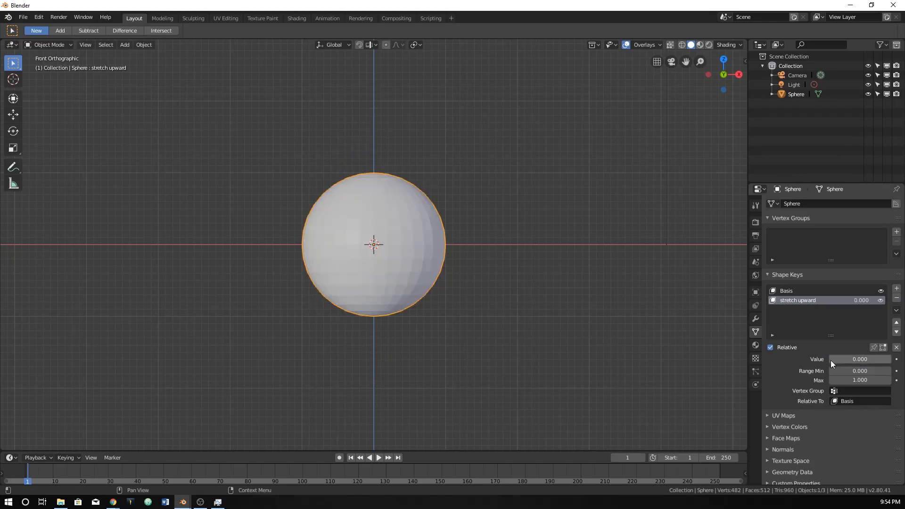
Add a third shape key and name it "strech outward".
left_click(896, 289)
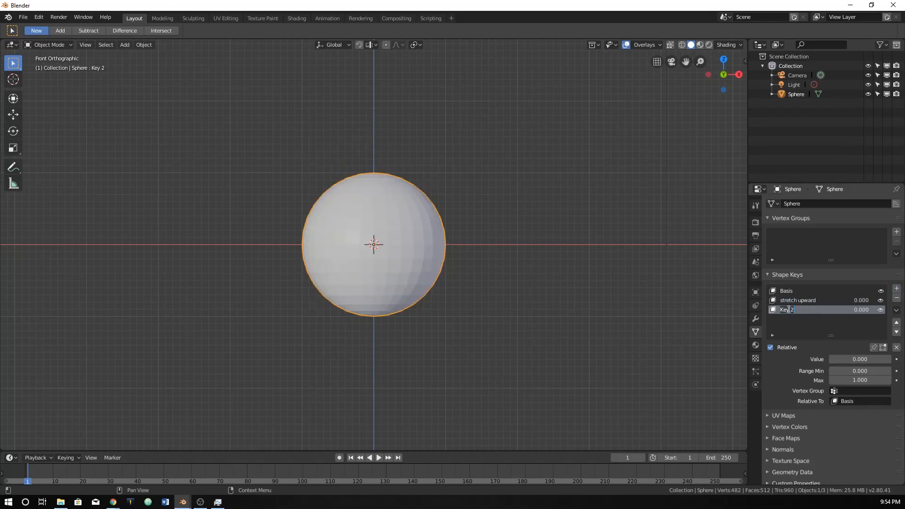
type("stretch O")
type(" outward")
key("Return")
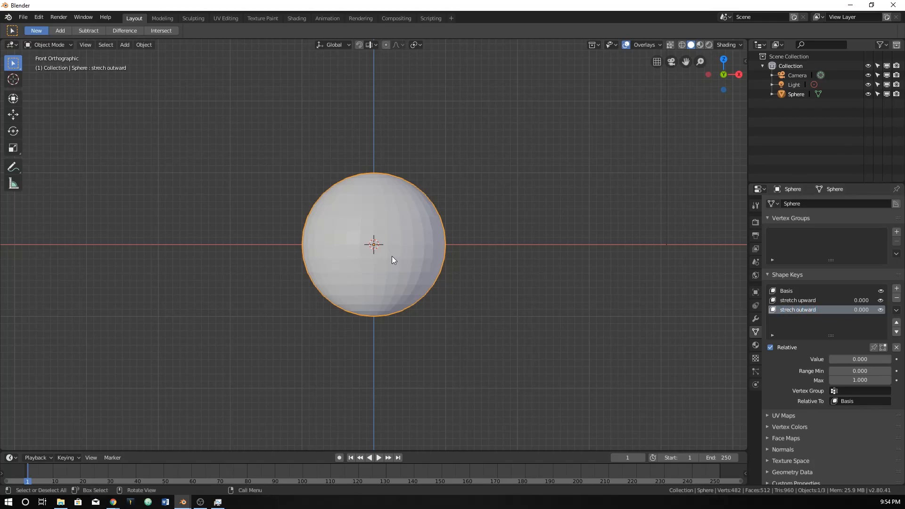
For the "strech outward" key, scale the whole mesh down to about 0.22, stretch it widely along X, and return to Object Mode.
key("Tab")
key("s")
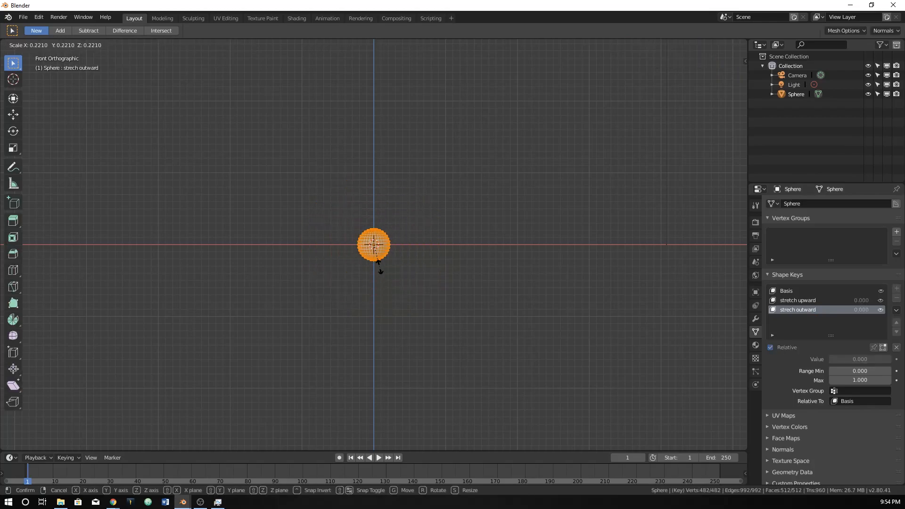
key("x")
left_click(28, 254)
key("Tab")
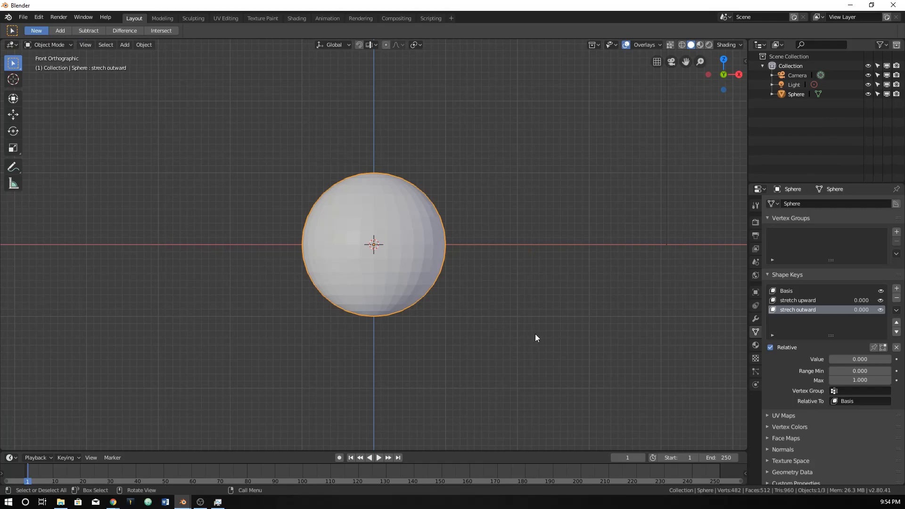
Preview both stretch shape keys together at 1.000, checking the form from an angle, and return both values to 0.000.
left_click_drag(850, 360, 886, 359)
left_click(813, 301)
middle_click_drag(467, 275, 446, 266)
key("KP_1")
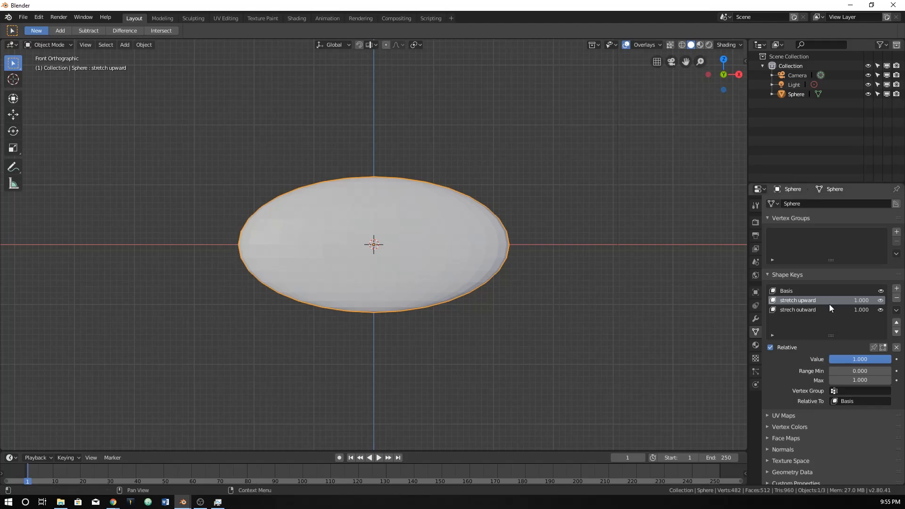
left_click_drag(864, 358, 832, 359)
left_click(846, 311)
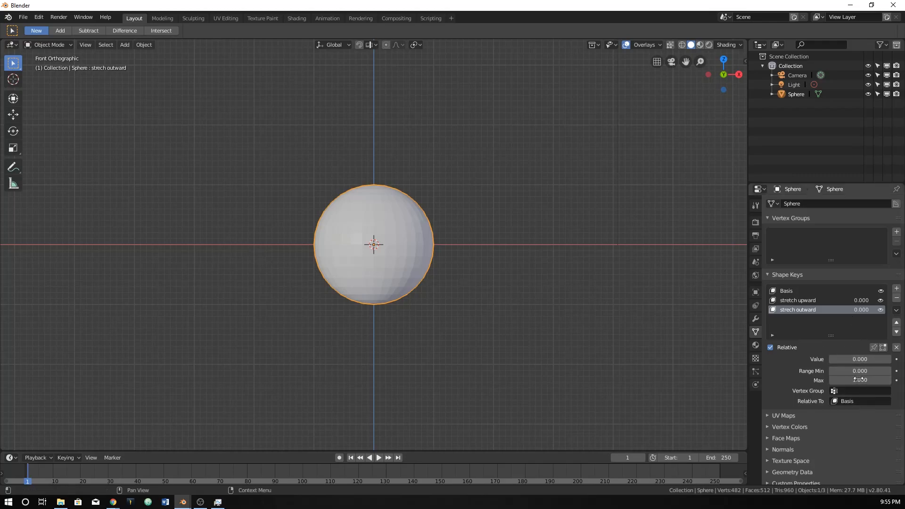
Keyframe the "strech outward" and "stretch upward" values at 0.000 on frame 1.
key("i")
left_click(828, 301)
key("i")
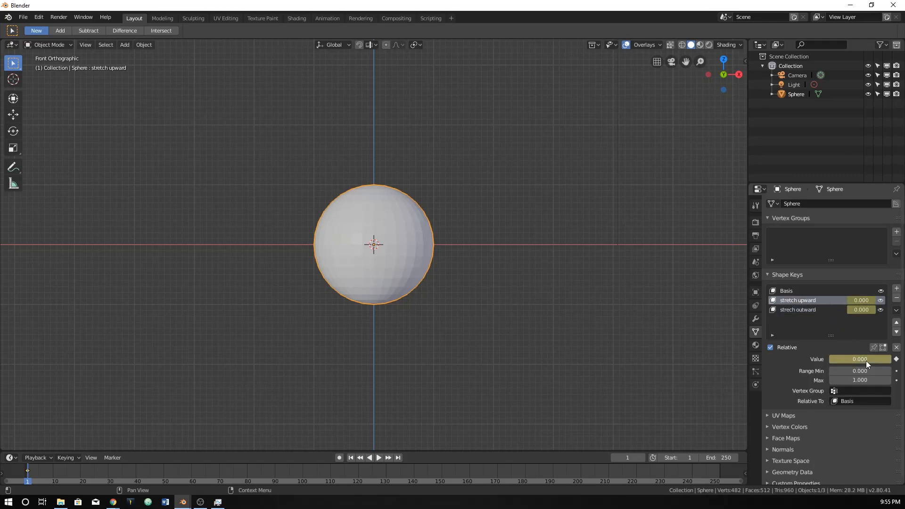
At frame 15, keyframe "strech outward" at 1.000 and "stretch upward" at 0.000.
left_click(67, 474)
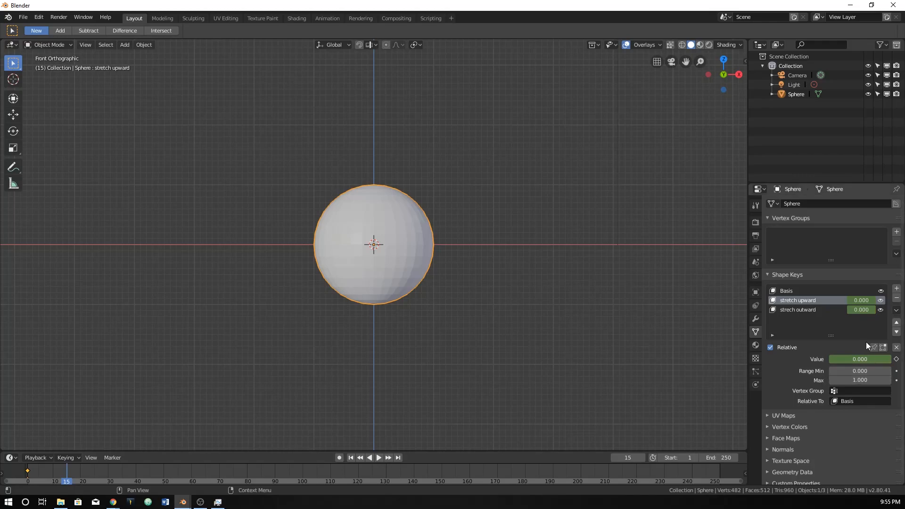
left_click(822, 311)
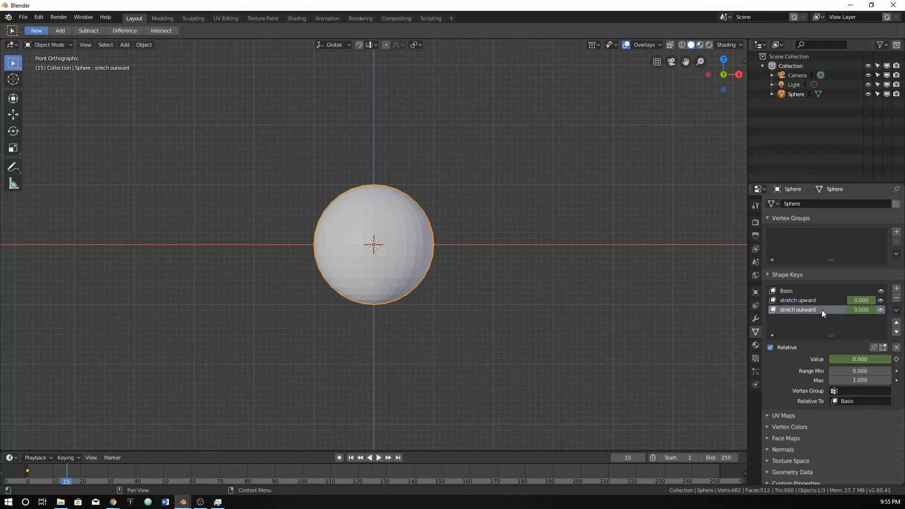
left_click_drag(853, 357, 887, 358)
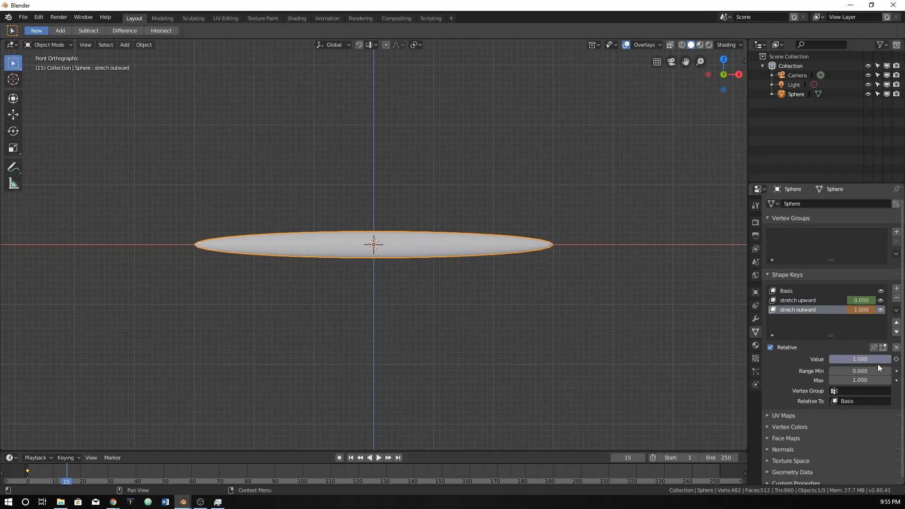
key("i")
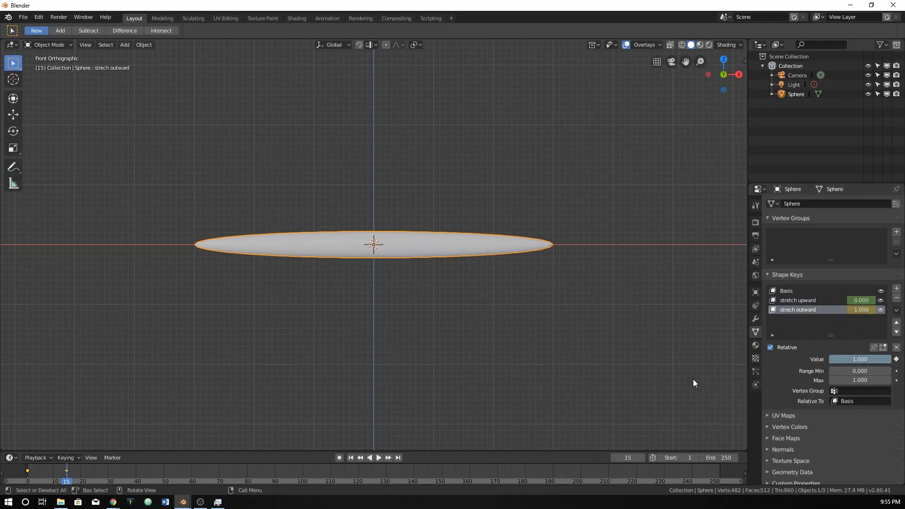
left_click(840, 300)
key("i")
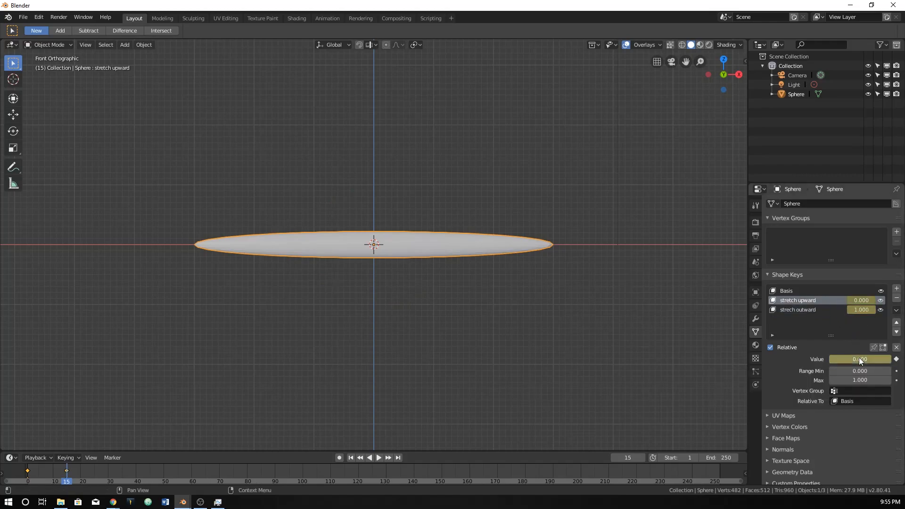
At frame 30, keyframe "stretch upward" at 1.000 and "strech outward" at 0.000.
left_click(109, 479)
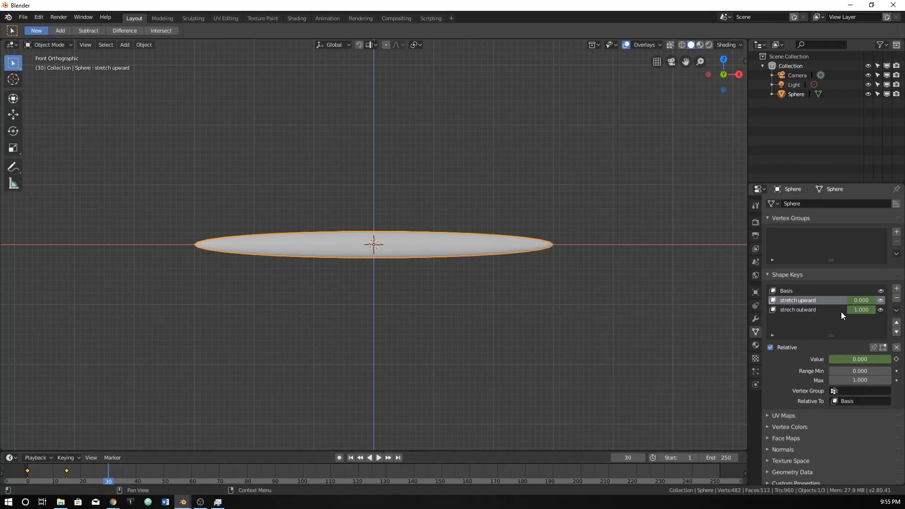
left_click_drag(860, 358, 891, 358)
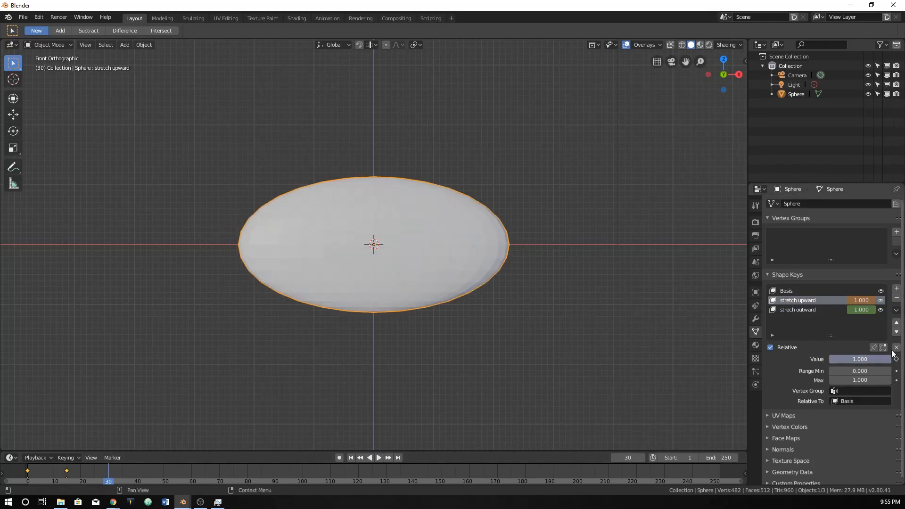
key("i")
left_click(843, 311)
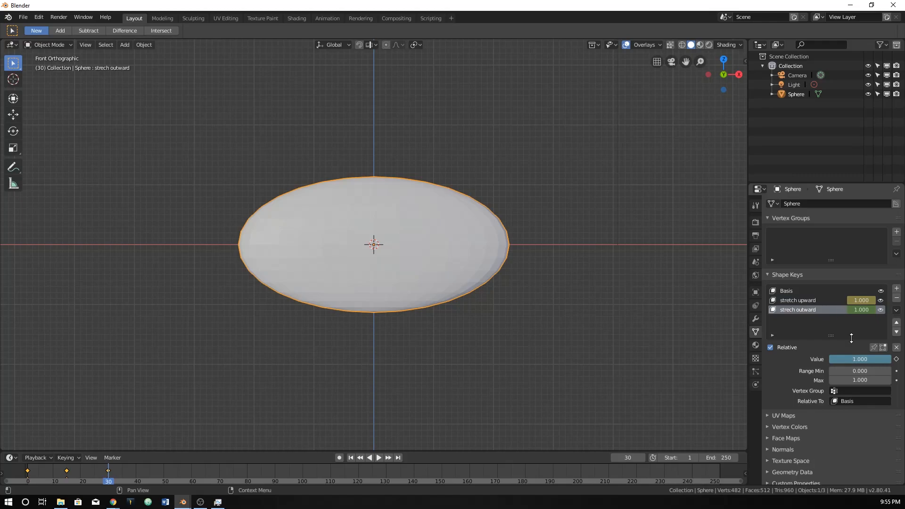
left_click_drag(860, 359, 839, 359)
key("i")
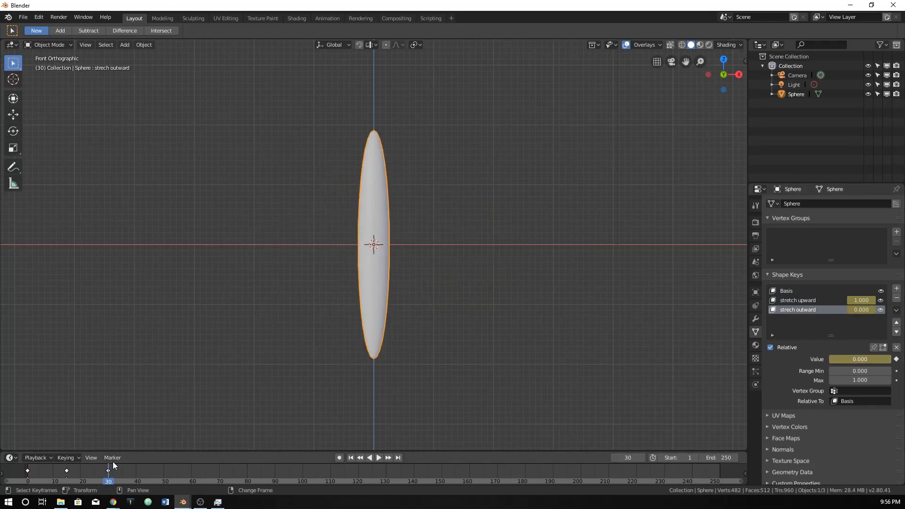
Enlarge the timeline, duplicate the keyframes at frames 15 and 30, and place the copies at frames 45 and 60.
left_click_drag(111, 452, 116, 384)
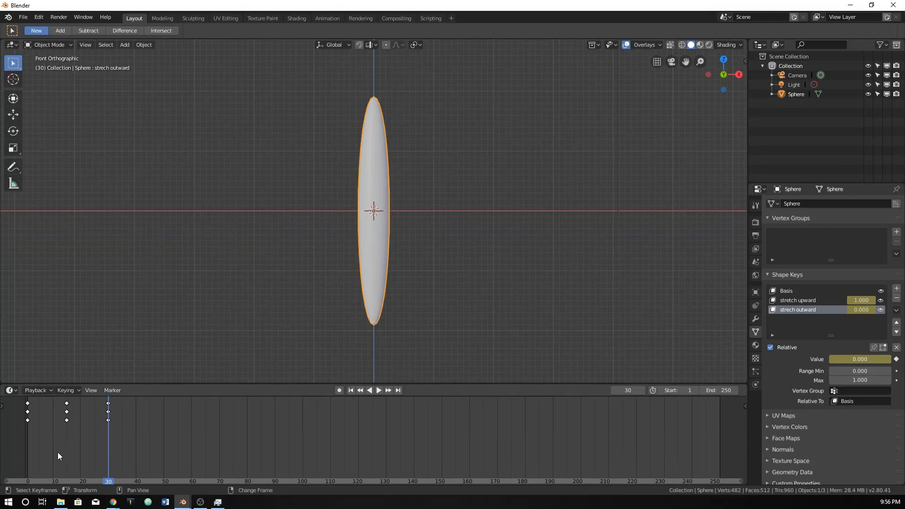
left_click_drag(57, 446, 120, 400)
key("shift+d")
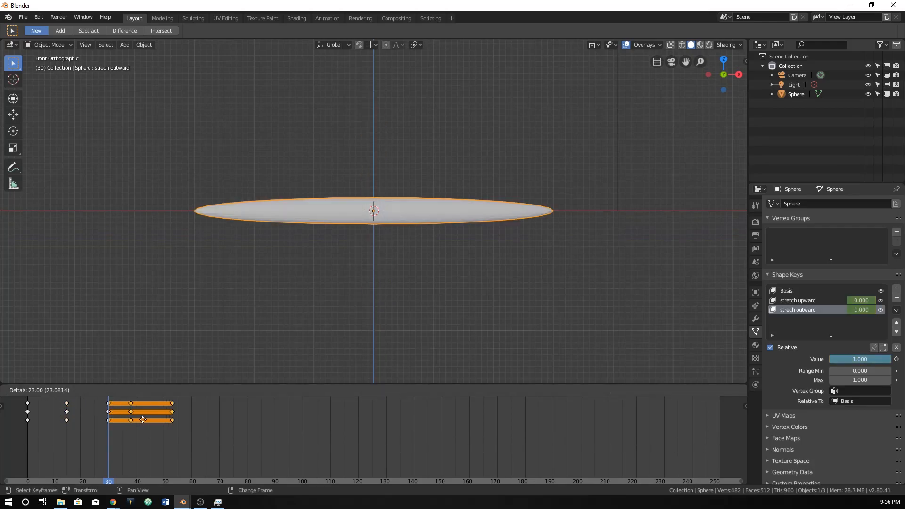
left_click(145, 420)
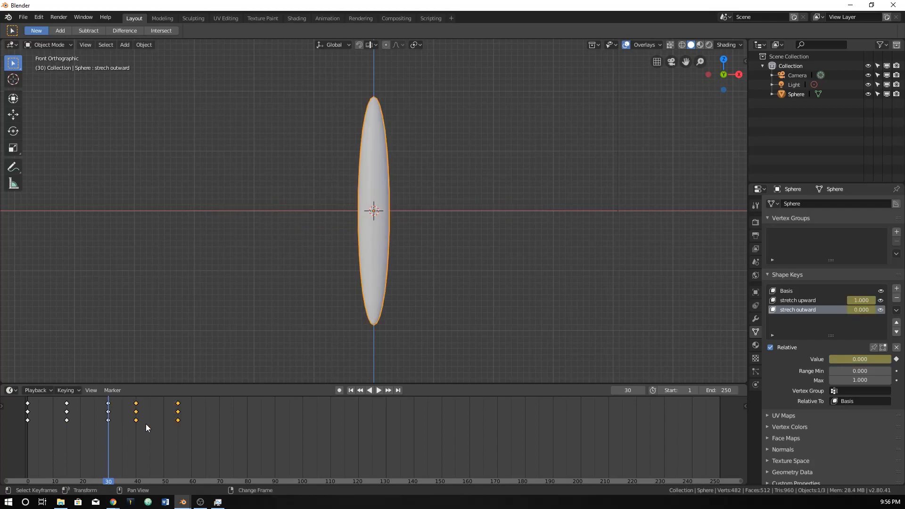
key("g")
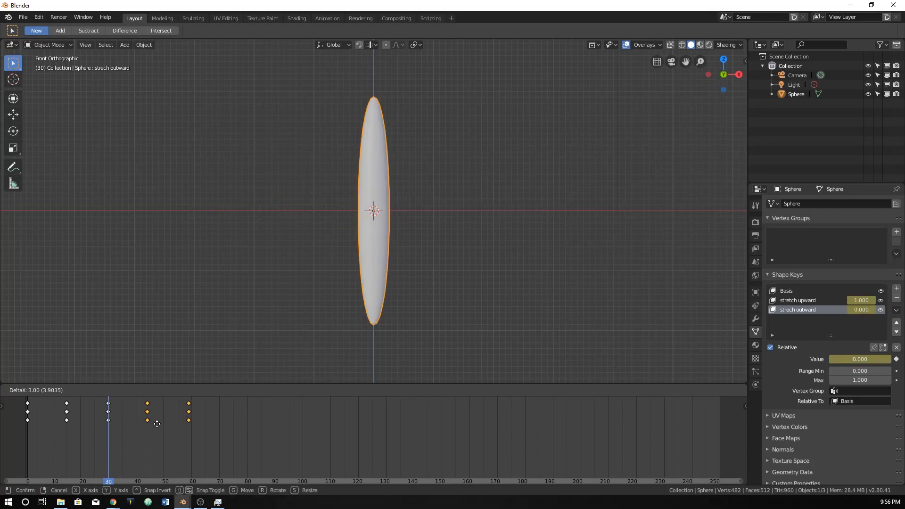
left_click(160, 424)
Duplicate all keyframes from frame 15 through 60 and offset the copies by 60 frames, to frames 75 through 120.
left_click_drag(201, 437, 35, 396)
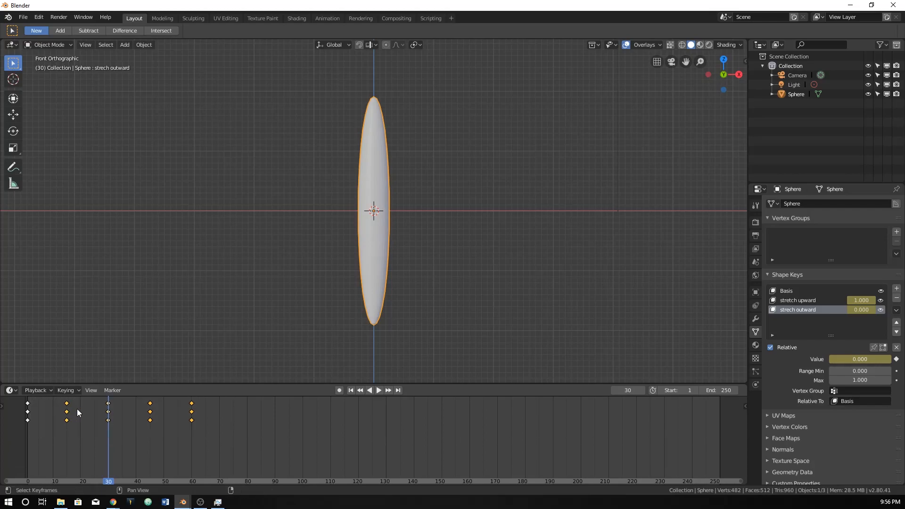
key("shift+d")
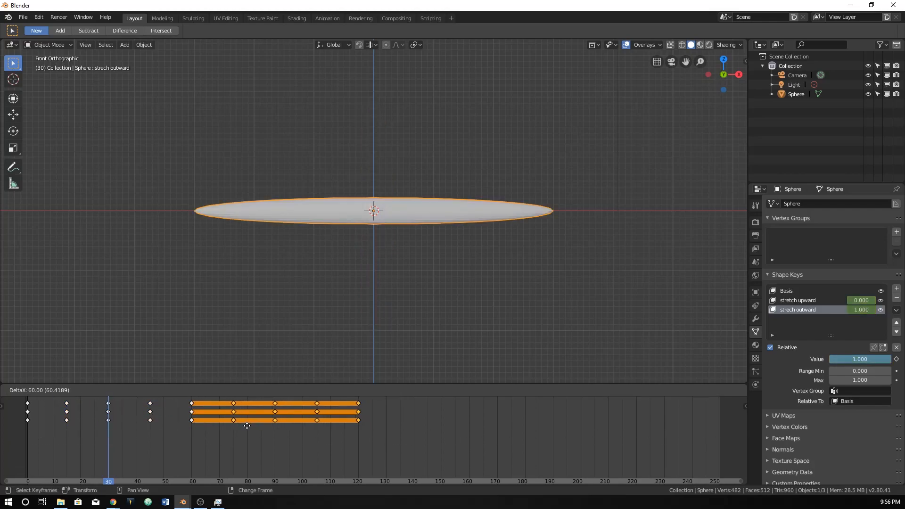
left_click(247, 425)
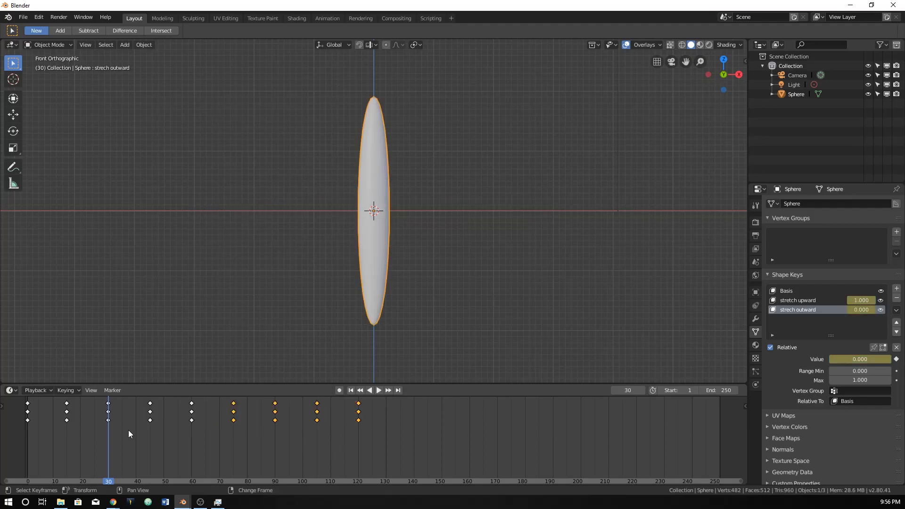
Play the animation from frame 0 and scrub back through the keyframes to check the alternating stretch in front view.
right_click_drag(106, 431, 7, 431)
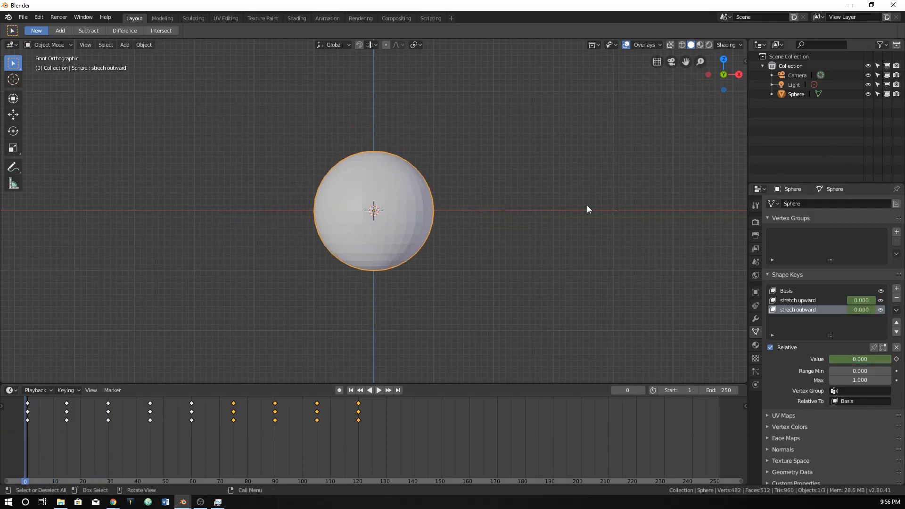
key("space")
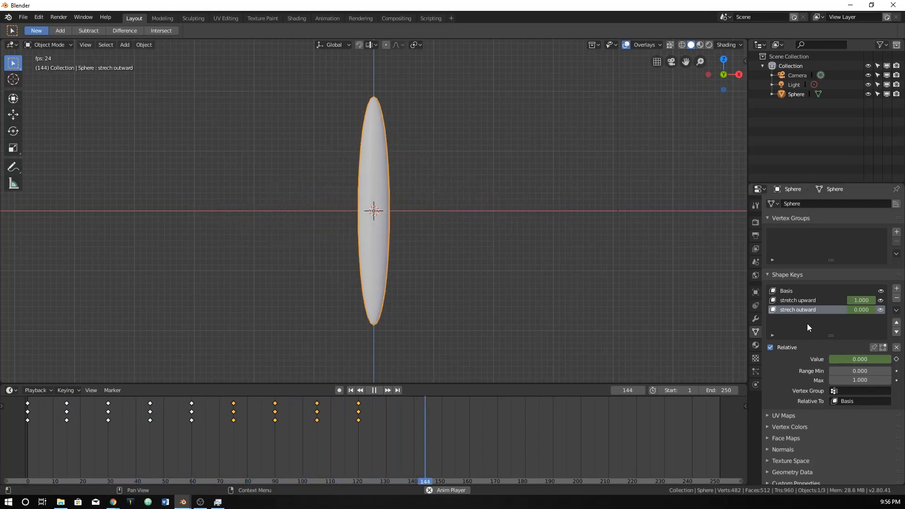
key("space")
right_click_drag(392, 457, 203, 435)
key("space")
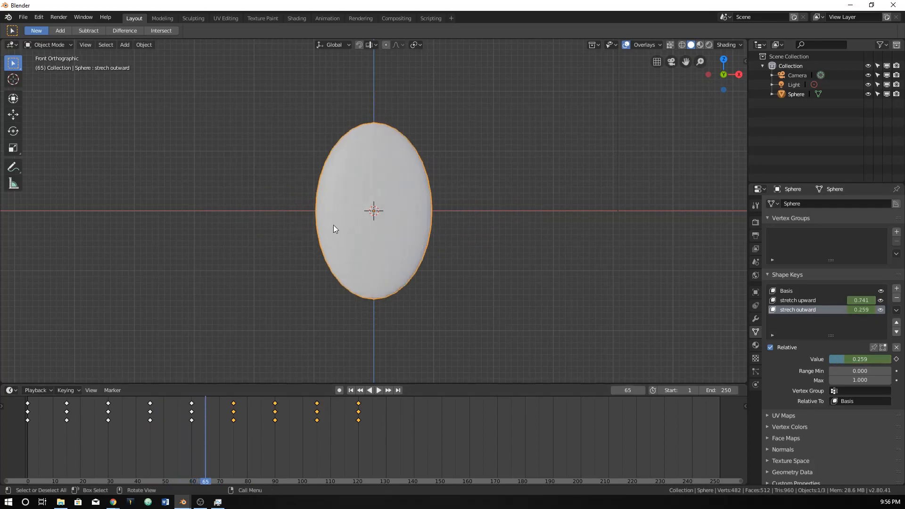
Examine the stretching sphere from a perspective angle during playback, scrub to frame 76, and return to the front view.
middle_click_drag(472, 200, 399, 240)
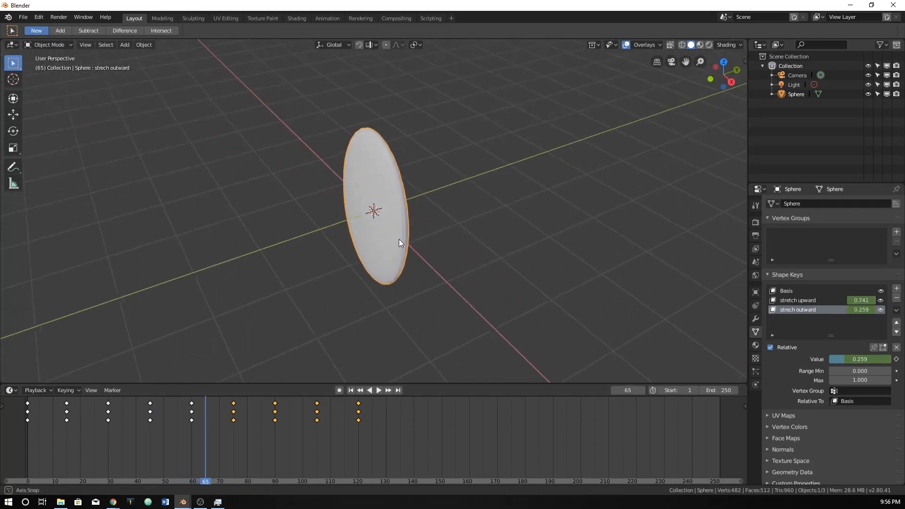
key("space")
right_click_drag(255, 423, 236, 417)
middle_click_drag(349, 263, 424, 217)
key("KP_1")
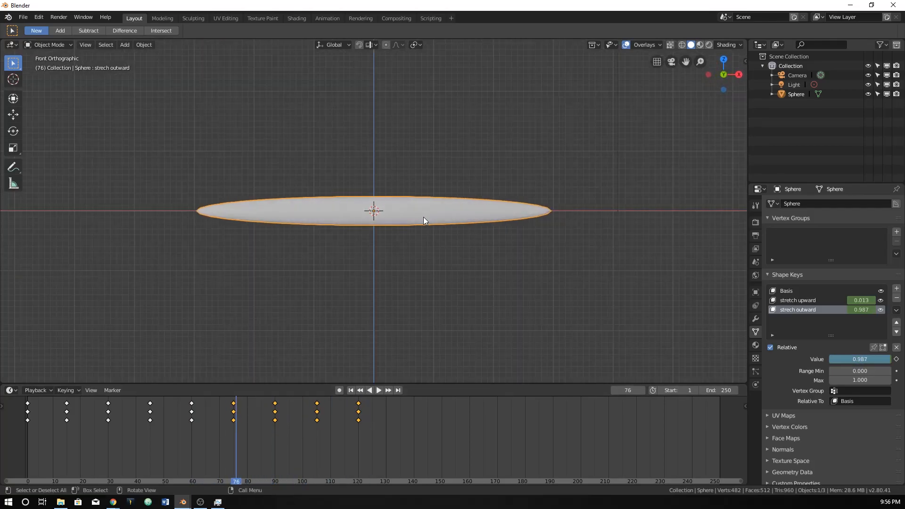